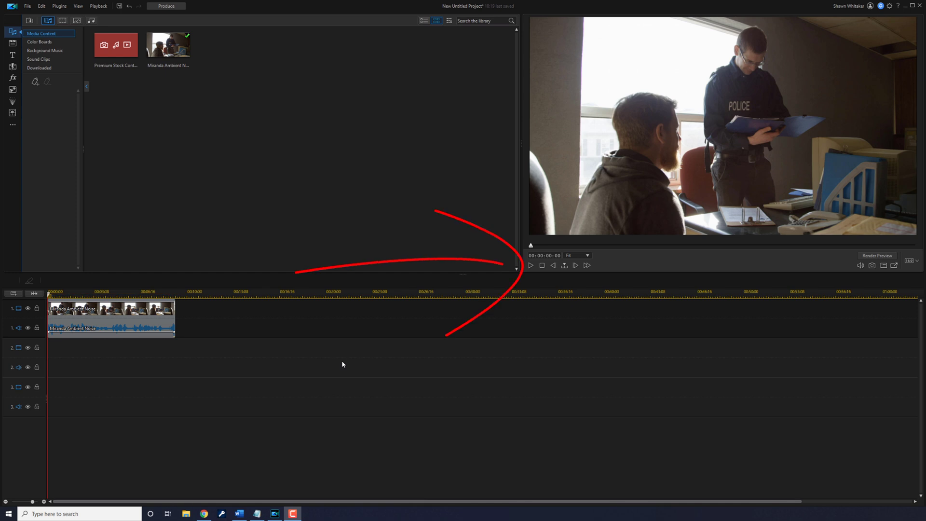
- Play the original noisy interview clip and pause it about four seconds in
click(530, 268)
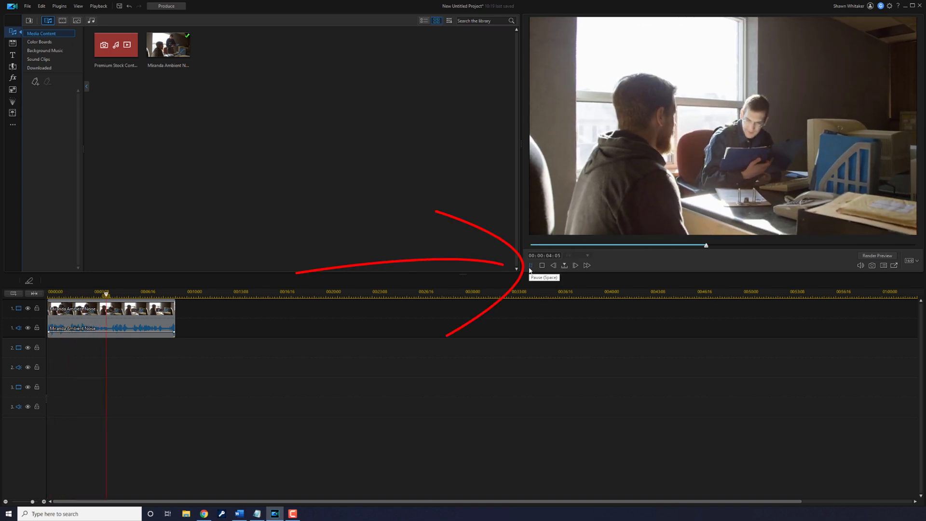
click(530, 268)
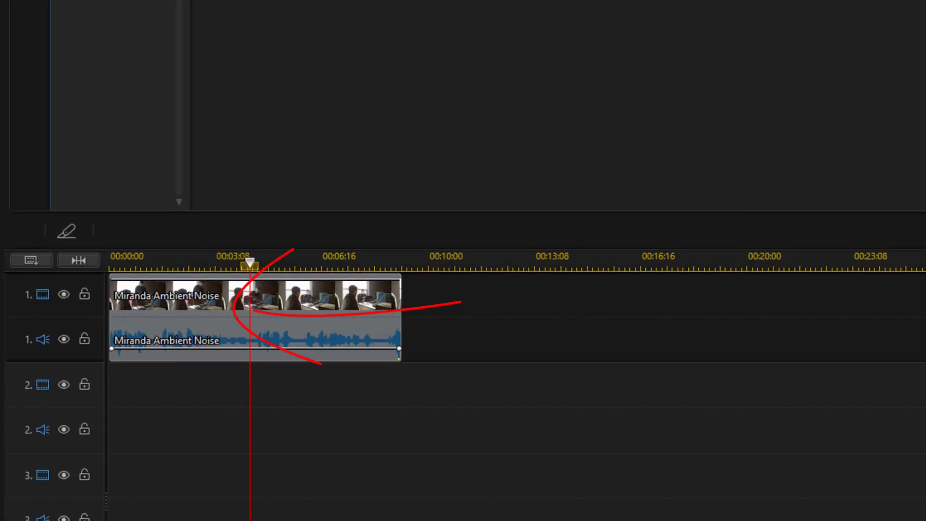
- Open Speech Enhancement for the timeline interview clip from the Fix / Enhance options
click(219, 300)
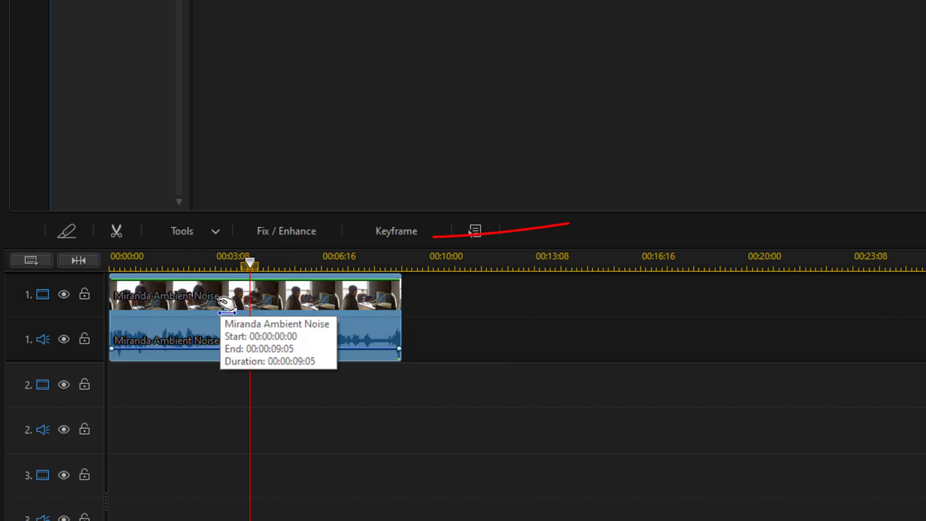
click(282, 234)
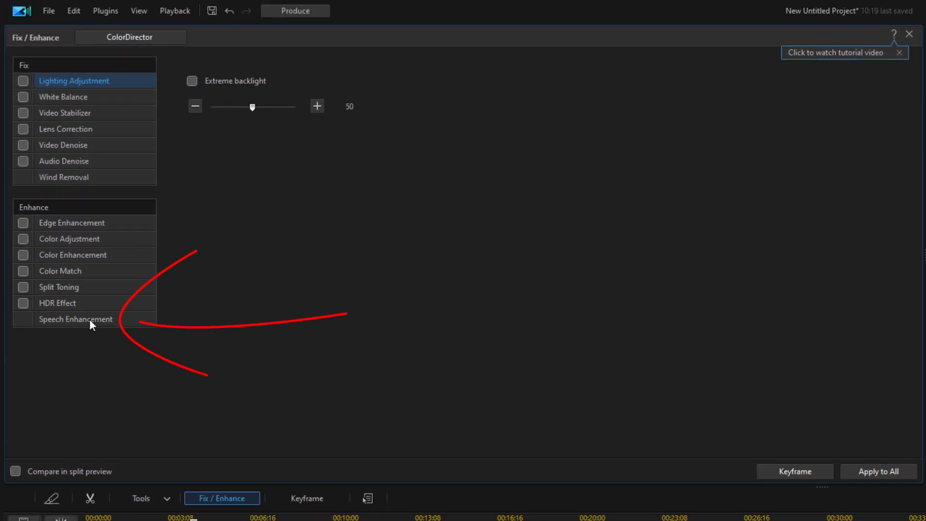
click(89, 319)
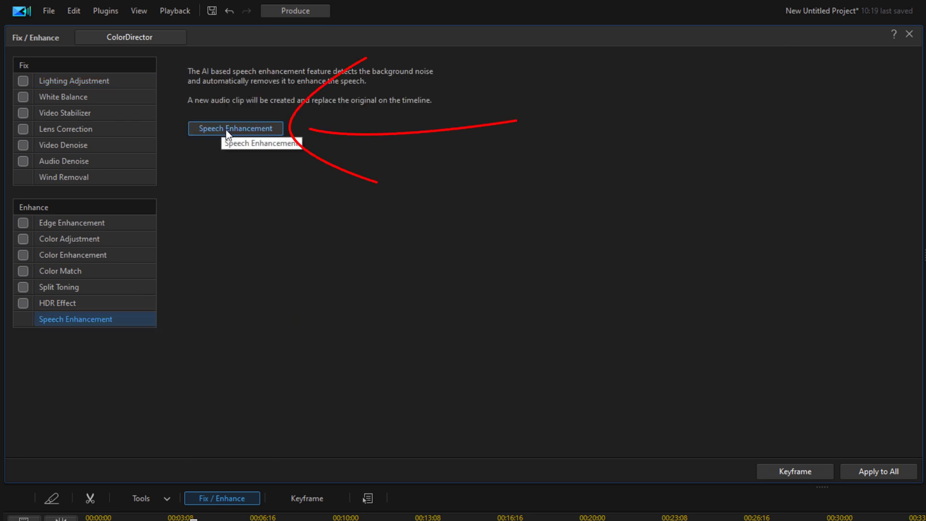
click(226, 130)
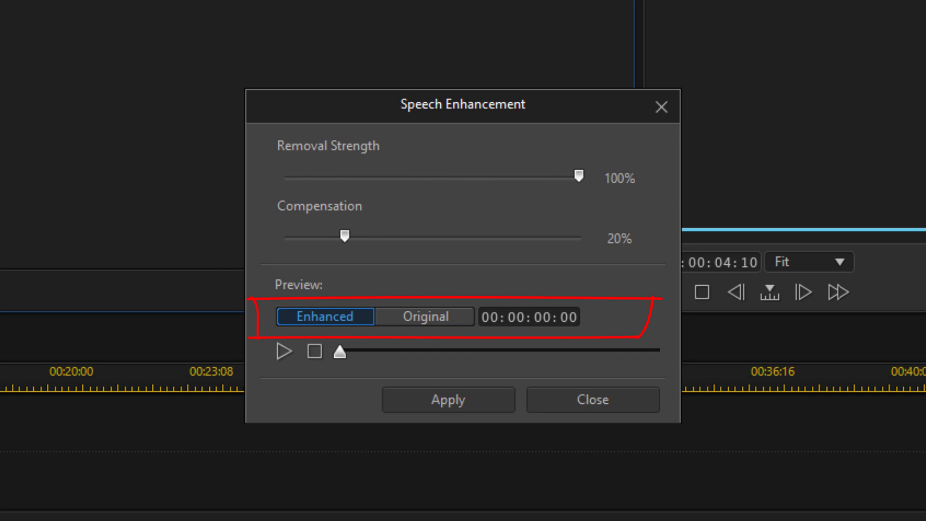
- Preview the enhanced audio, then the original to about six seconds, then reselect Enhanced
click(280, 354)
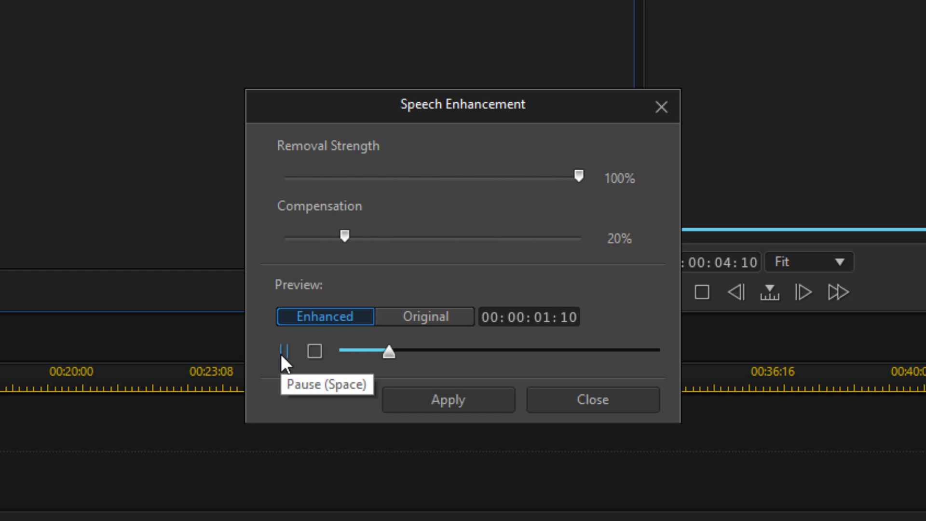
click(281, 354)
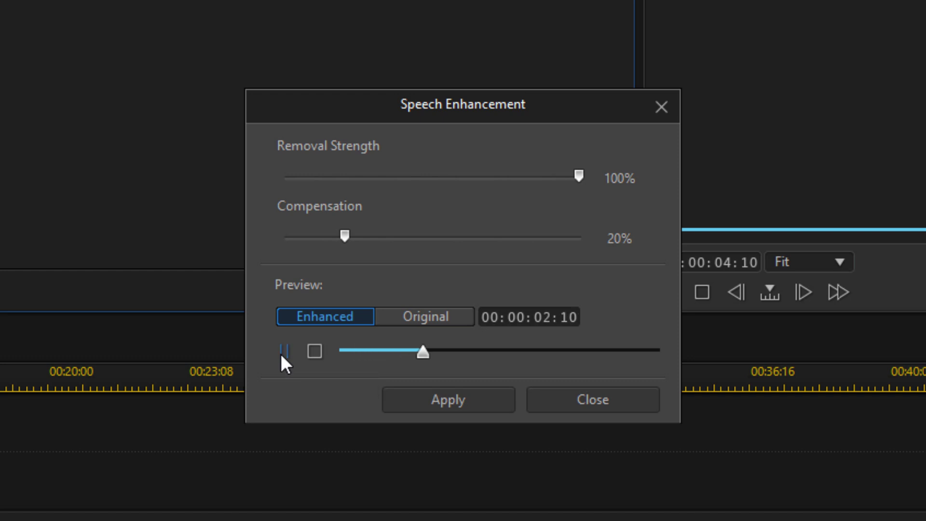
click(409, 324)
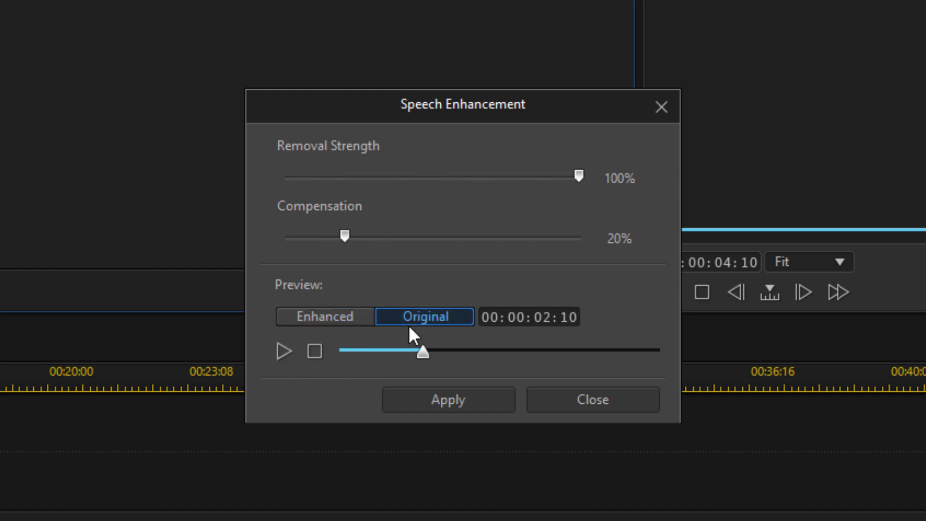
click(281, 354)
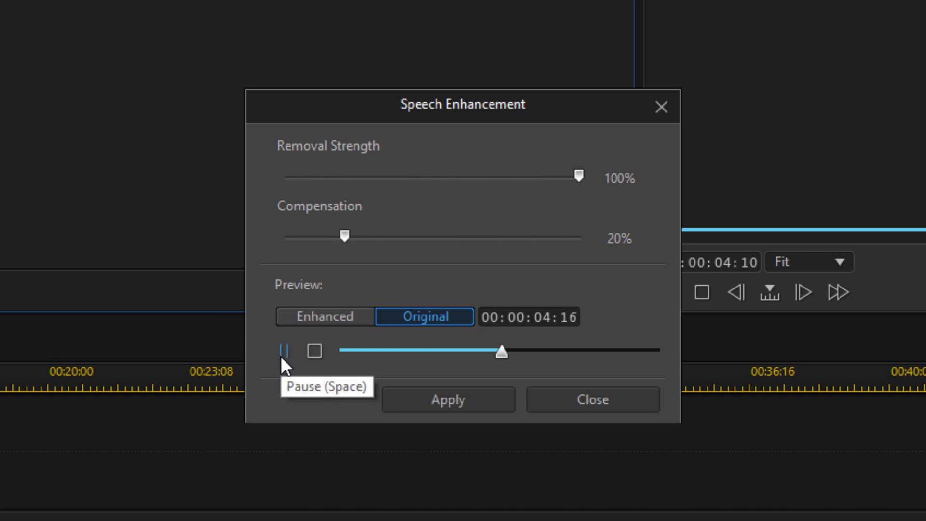
click(281, 356)
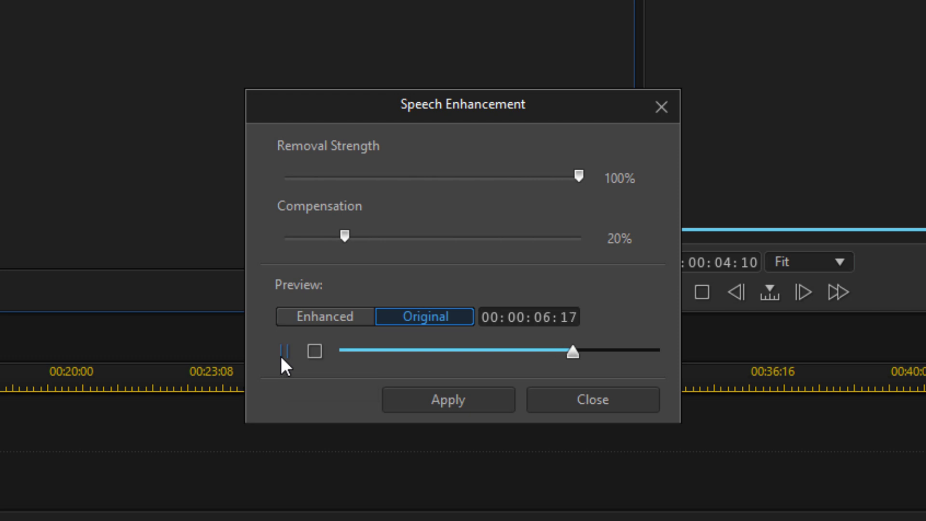
click(308, 319)
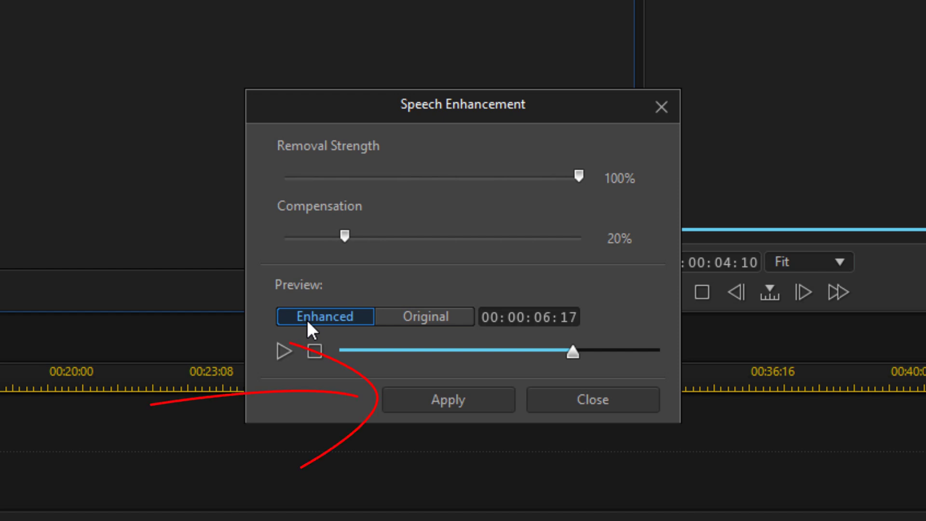
- Apply speech enhancement to the interview audio and play back the enhanced clip
click(444, 403)
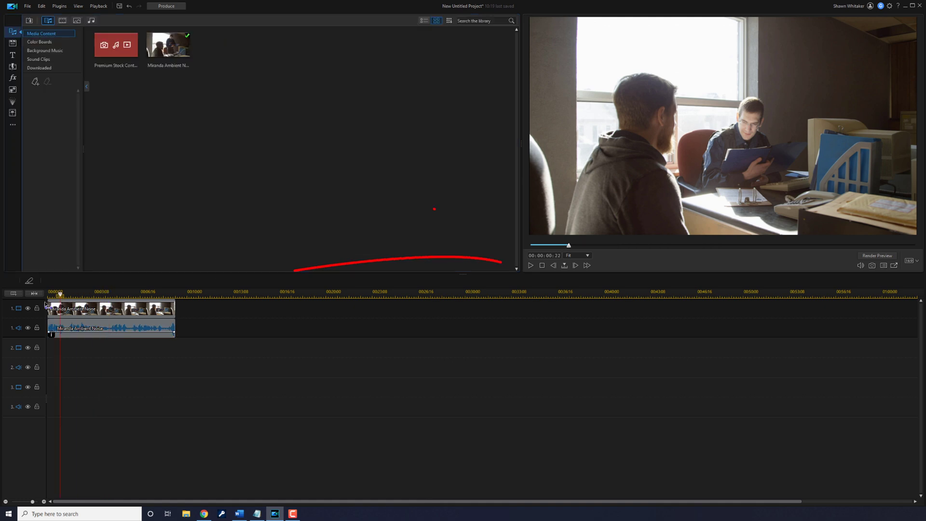
click(530, 265)
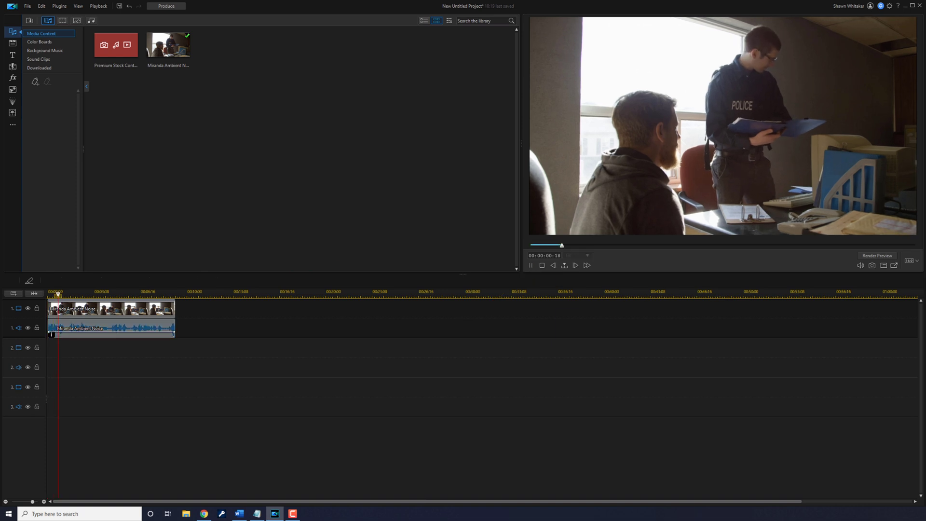